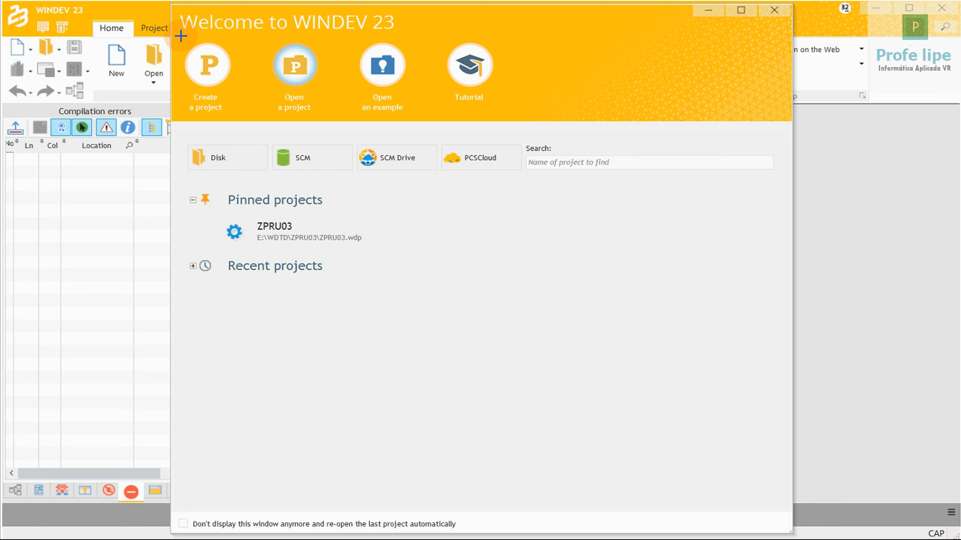
{"action": "left_click_drag", "start_coordinate": [181, 36], "coordinate": [365, 70]}
{"action": "left_click_drag", "start_coordinate": [458, 88], "coordinate": [512, 120]}
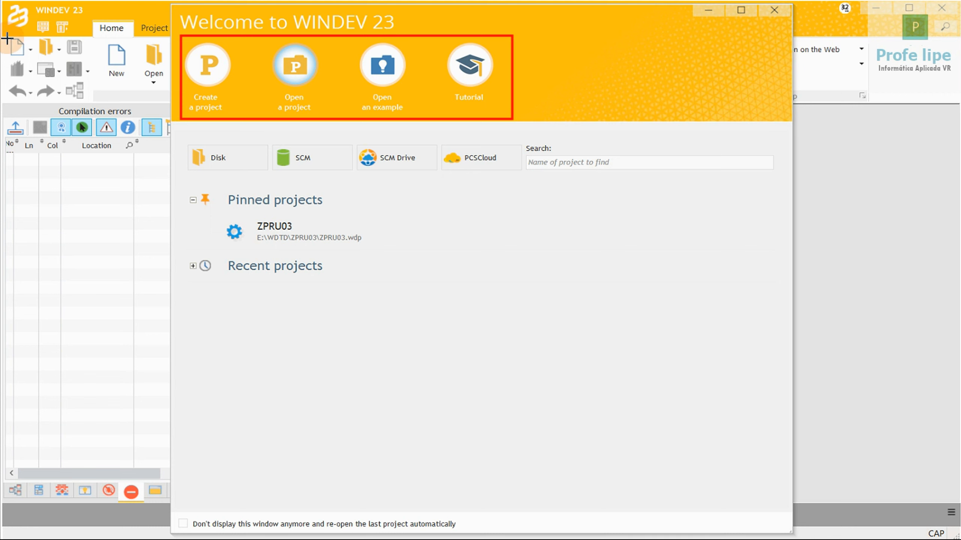
{"action": "mouse_move", "coordinate": [4, 36]}
{"action": "left_mouse_down"}
{"action": "mouse_move", "coordinate": [95, 135]}
{"action": "mouse_move", "coordinate": [79, 294]}
{"action": "mouse_move", "coordinate": [91, 301]}
{"action": "left_mouse_up"}
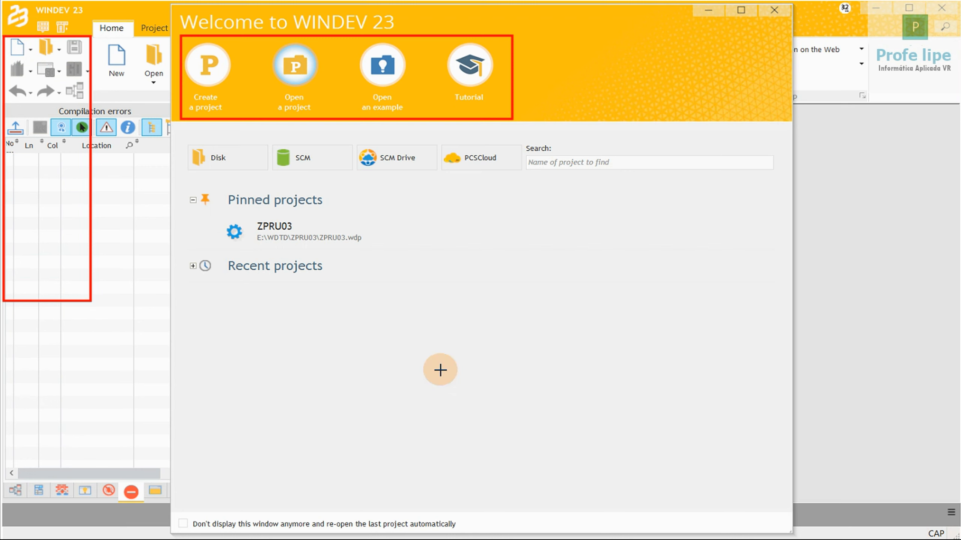
{"action": "mouse_move", "coordinate": [111, 241]}
{"action": "left_mouse_down"}
{"action": "mouse_move", "coordinate": [131, 237]}
{"action": "mouse_move", "coordinate": [137, 317]}
{"action": "mouse_move", "coordinate": [51, 265]}
{"action": "mouse_move", "coordinate": [49, 254]}
{"action": "left_mouse_up"}
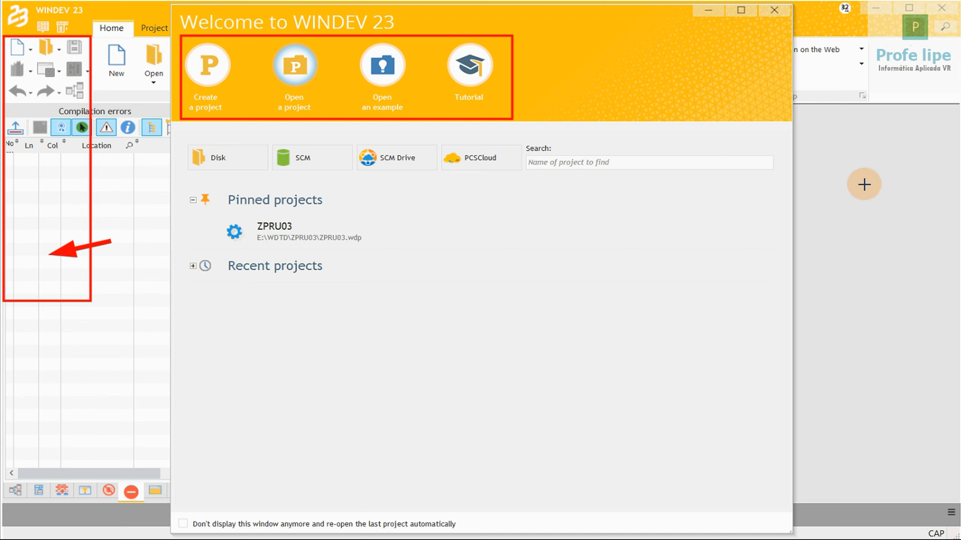
{"action": "left_click_drag", "start_coordinate": [133, 78], "coordinate": [45, 107]}
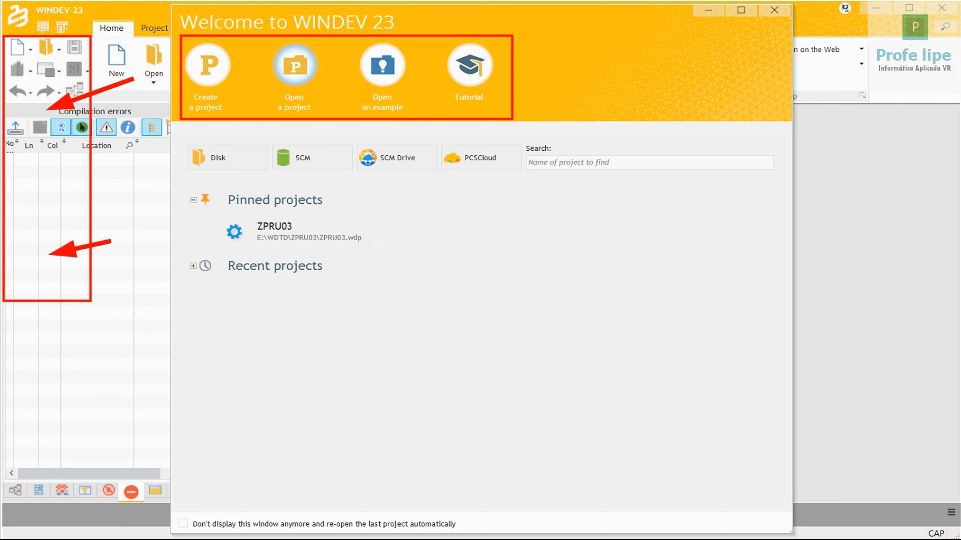
{"action": "mouse_move", "coordinate": [13, 45]}
{"action": "left_mouse_down"}
{"action": "mouse_move", "coordinate": [87, 100]}
{"action": "mouse_move", "coordinate": [77, 289]}
{"action": "left_mouse_up"}
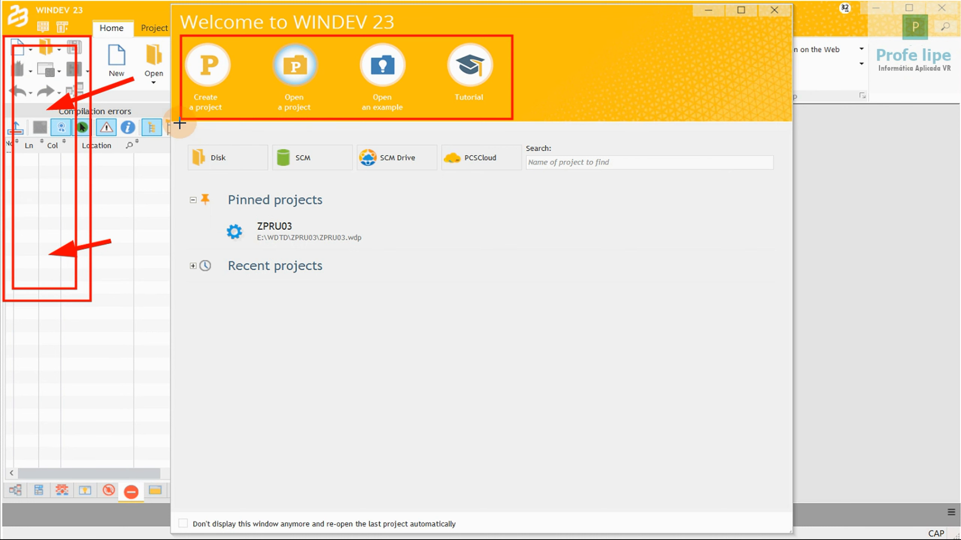
{"action": "left_click_drag", "start_coordinate": [180, 122], "coordinate": [45, 161]}
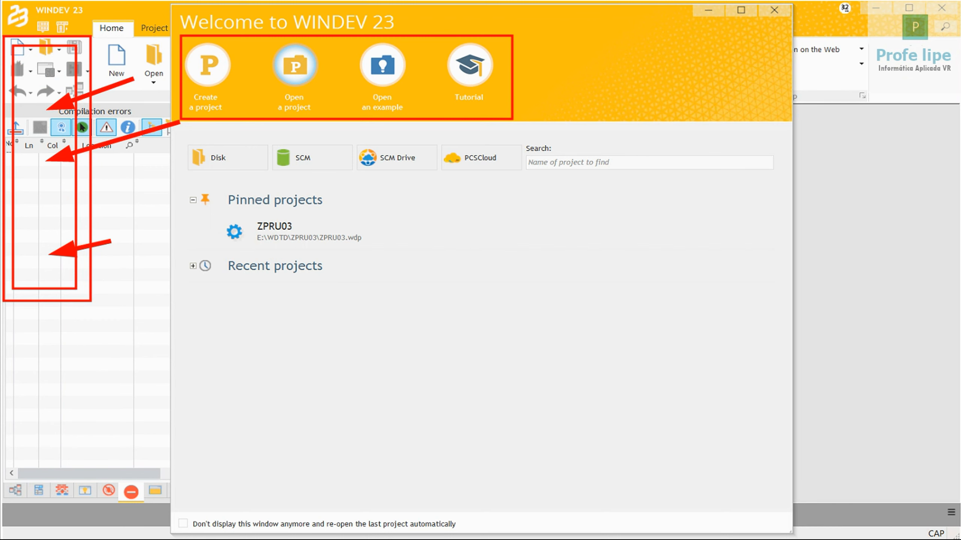
{"action": "mouse_move", "coordinate": [186, 41]}
{"action": "left_mouse_down"}
{"action": "mouse_move", "coordinate": [240, 70]}
{"action": "mouse_move", "coordinate": [239, 119]}
{"action": "left_mouse_up"}
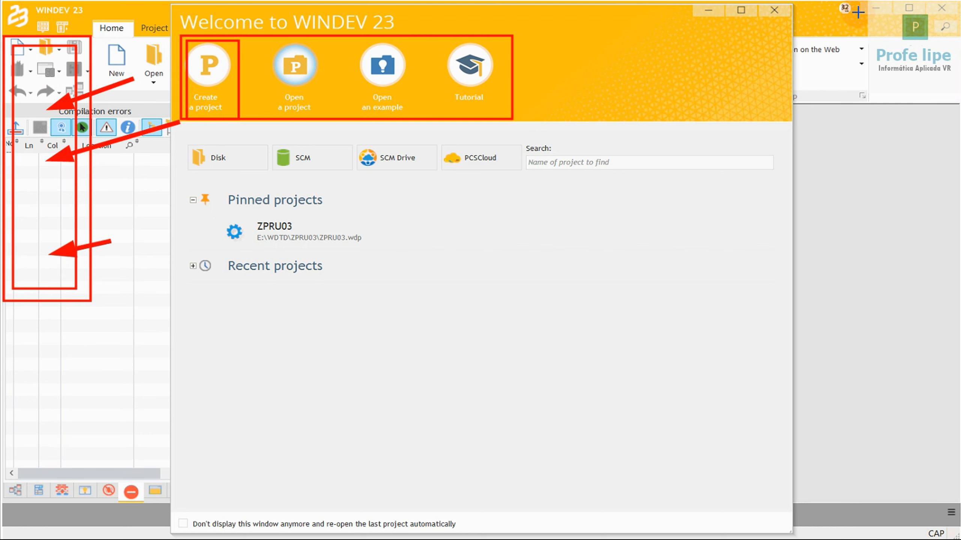
{"action": "key", "text": "Escape"}
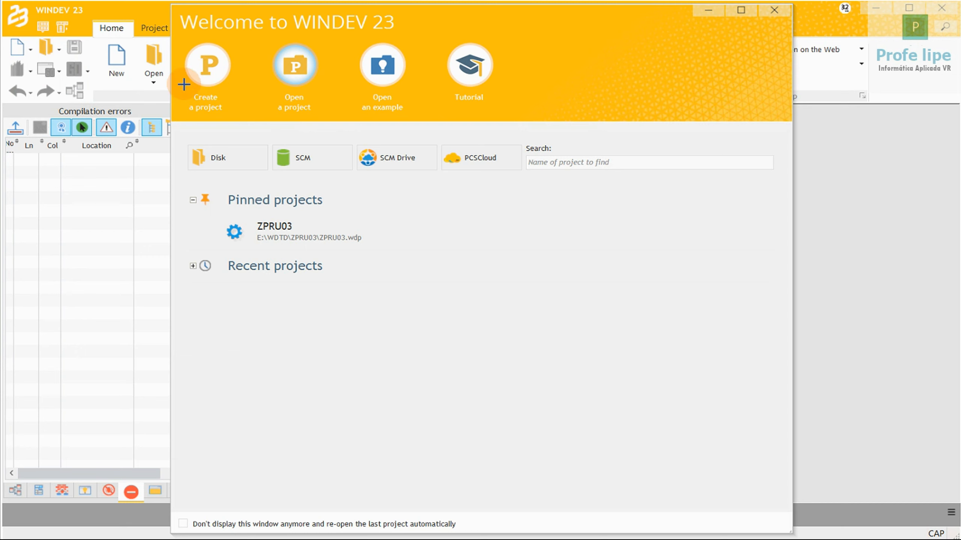
{"action": "mouse_move", "coordinate": [180, 36]}
{"action": "left_mouse_down"}
{"action": "mouse_move", "coordinate": [246, 85]}
{"action": "mouse_move", "coordinate": [240, 121]}
{"action": "left_mouse_up"}
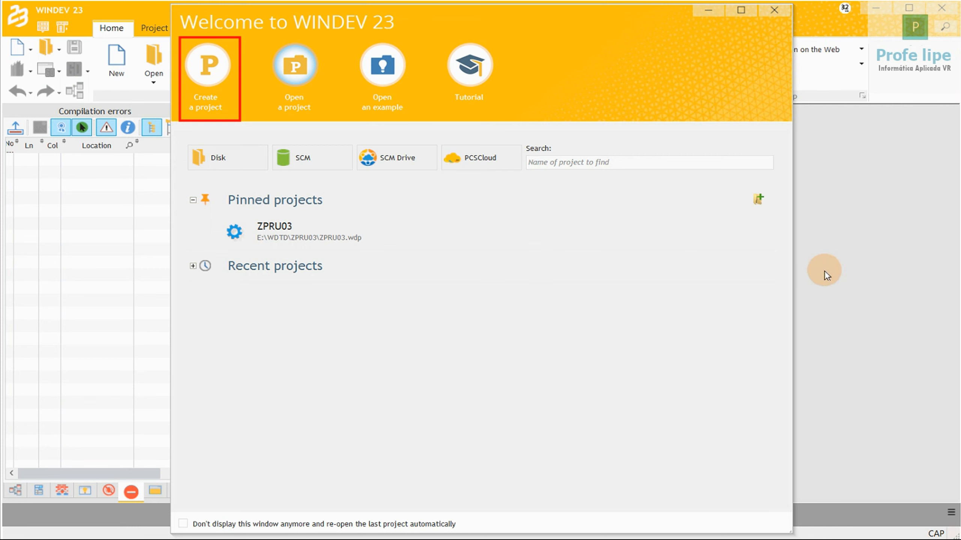
Review the project types offered for creating a project, and close the welcome window
{"action": "left_click", "coordinate": [209, 67]}
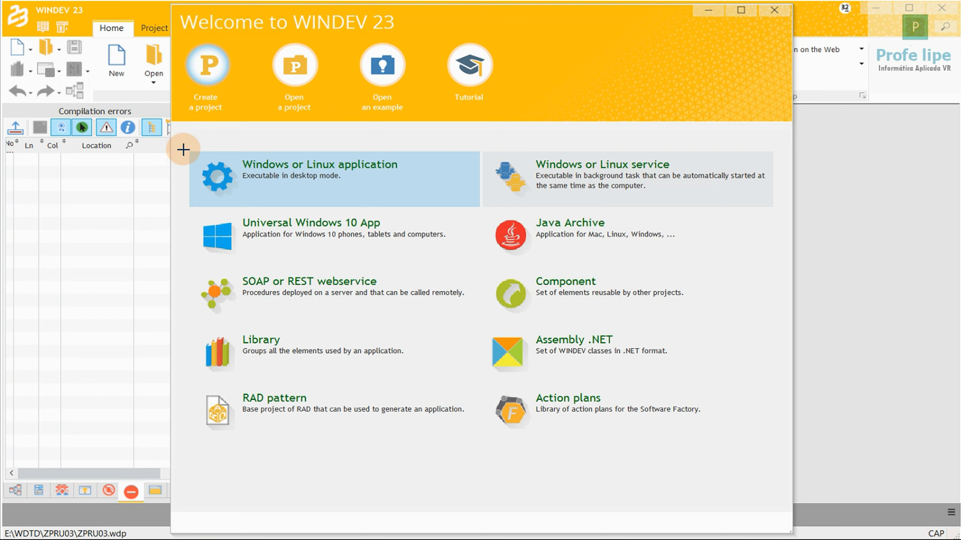
{"action": "mouse_move", "coordinate": [183, 148]}
{"action": "left_mouse_down"}
{"action": "mouse_move", "coordinate": [444, 193]}
{"action": "mouse_move", "coordinate": [447, 211]}
{"action": "left_mouse_up"}
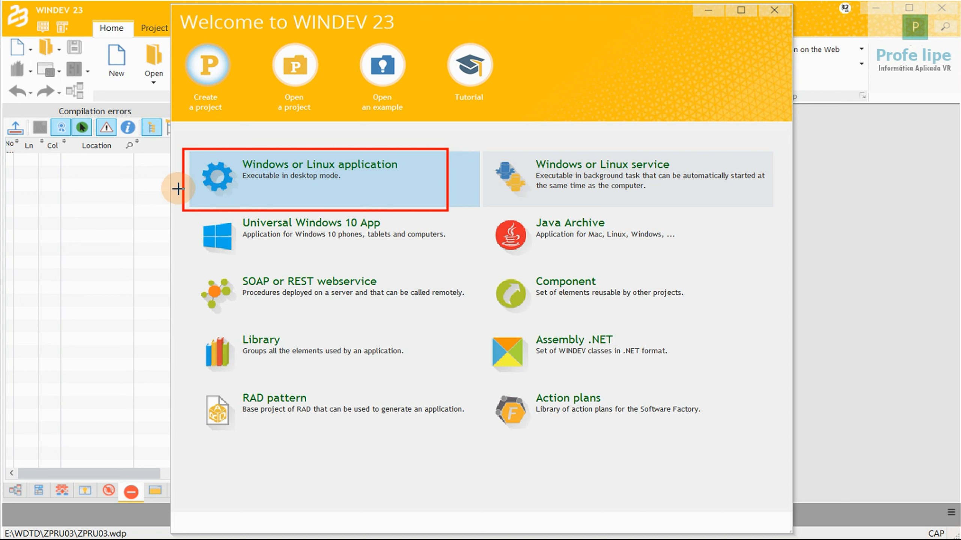
{"action": "mouse_move", "coordinate": [185, 221]}
{"action": "left_mouse_down"}
{"action": "mouse_move", "coordinate": [452, 325]}
{"action": "mouse_move", "coordinate": [471, 443]}
{"action": "left_mouse_up"}
{"action": "mouse_move", "coordinate": [490, 140]}
{"action": "left_mouse_down"}
{"action": "mouse_move", "coordinate": [748, 199]}
{"action": "mouse_move", "coordinate": [724, 445]}
{"action": "left_mouse_up"}
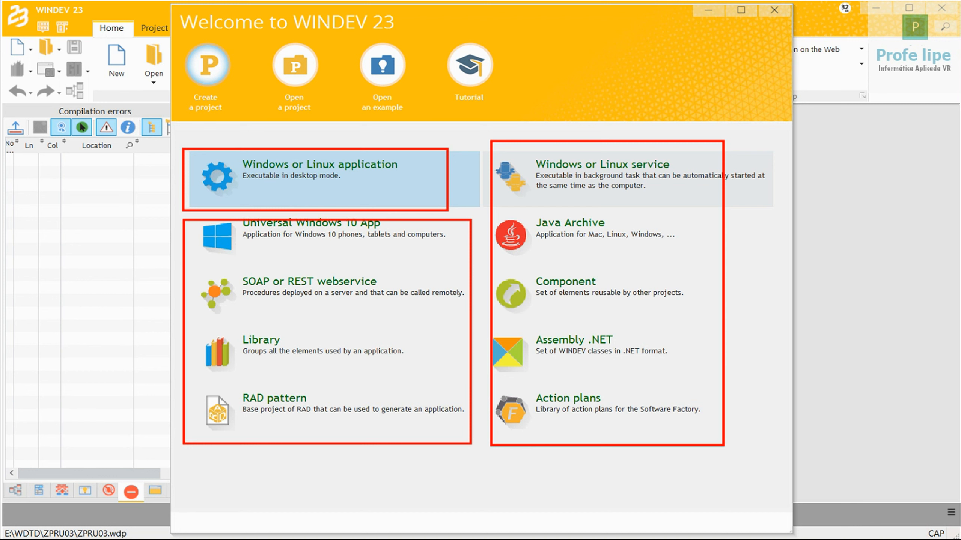
{"action": "left_click_drag", "start_coordinate": [502, 106], "coordinate": [450, 139]}
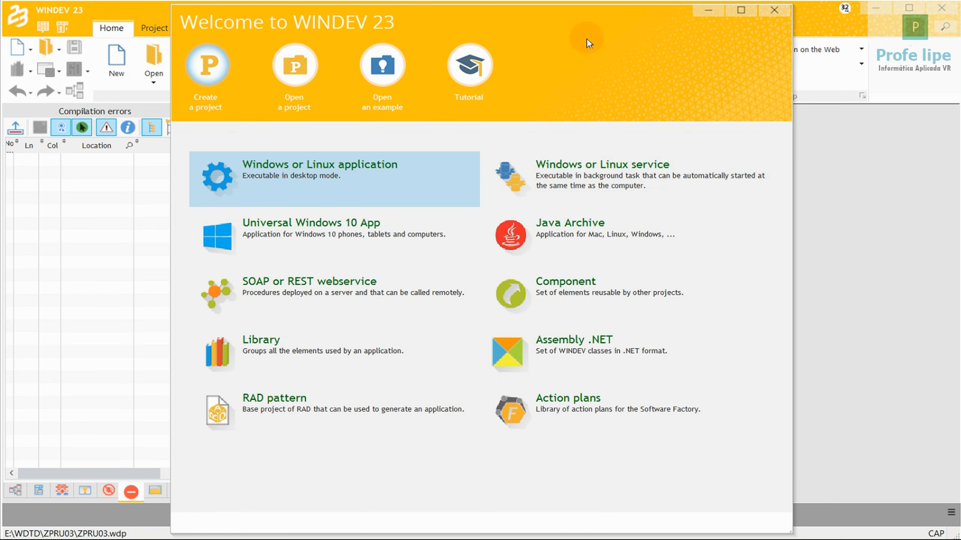
{"action": "left_click", "coordinate": [774, 9]}
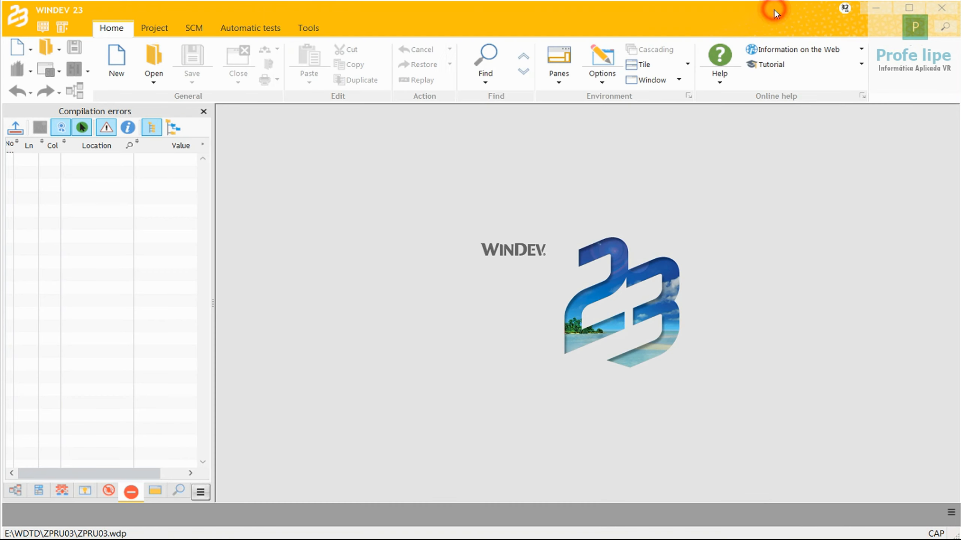
Reopen the welcome window and start creating a Windows or Linux application project
{"action": "left_click", "coordinate": [18, 11]}
{"action": "left_click", "coordinate": [35, 37]}
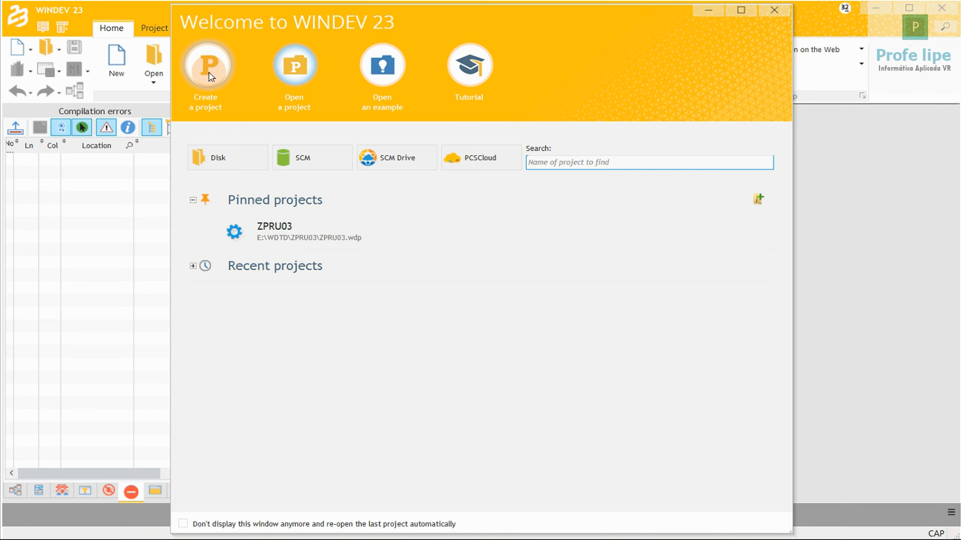
{"action": "left_click", "coordinate": [210, 75]}
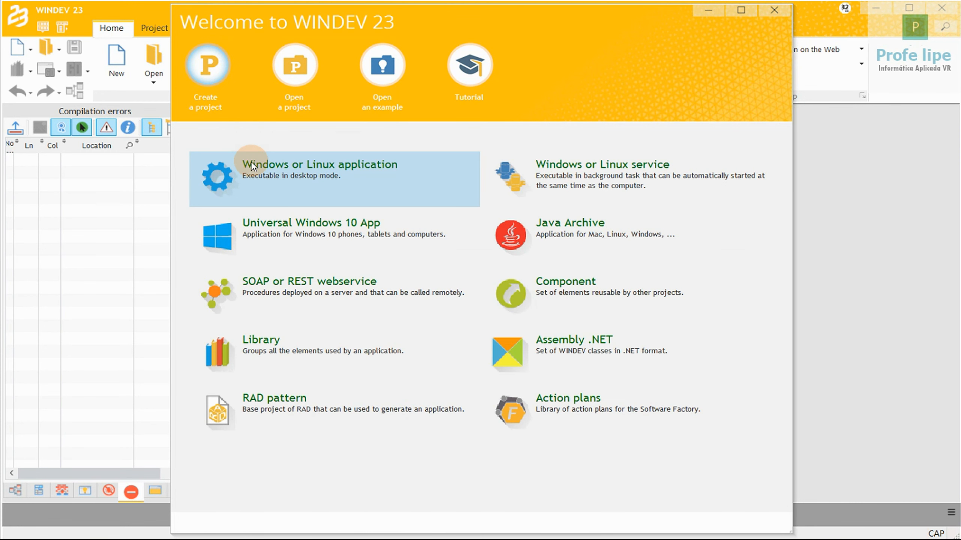
{"action": "left_click", "coordinate": [328, 174]}
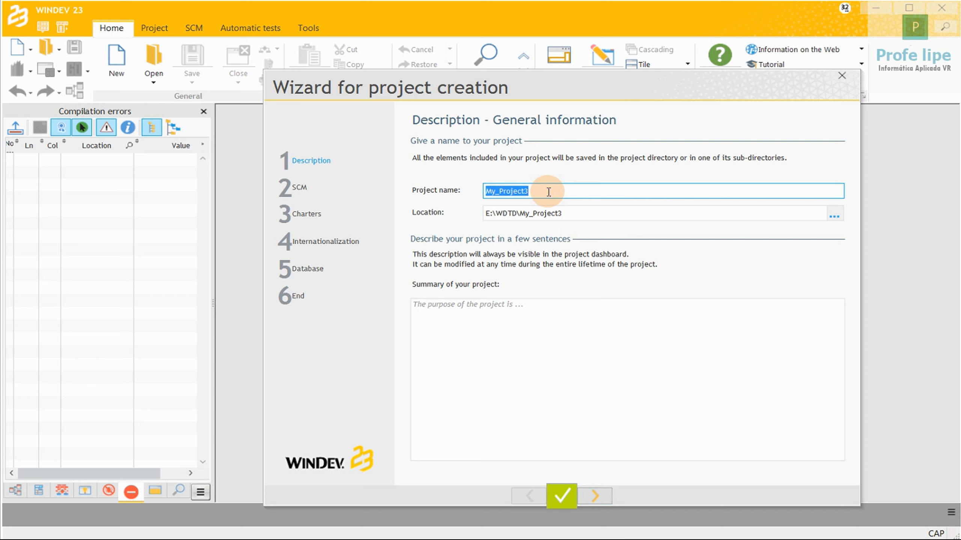
Name the project ZCURSOWD1, keeping its proposed location, and continue without attaching documents
{"action": "type", "text": "ZCUR"}
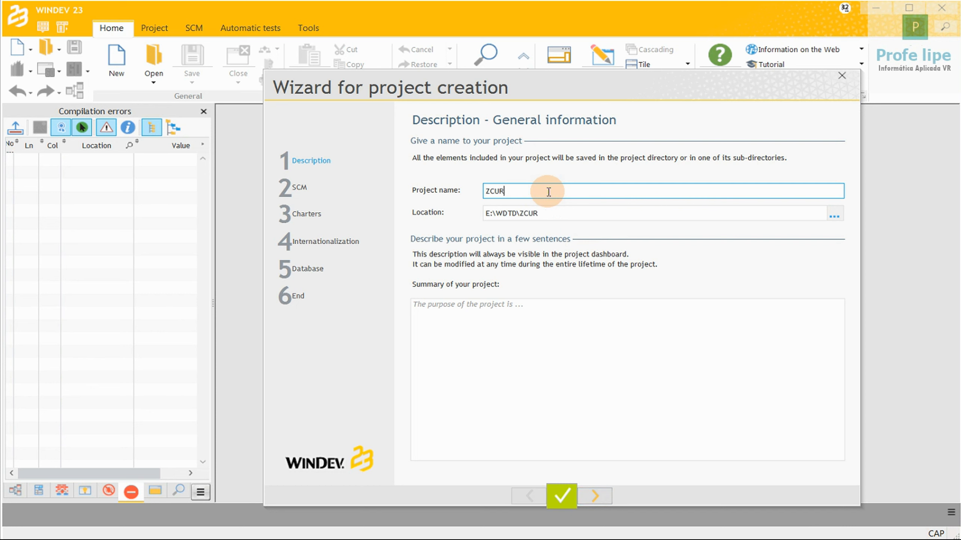
{"action": "type", "text": "SOWD1"}
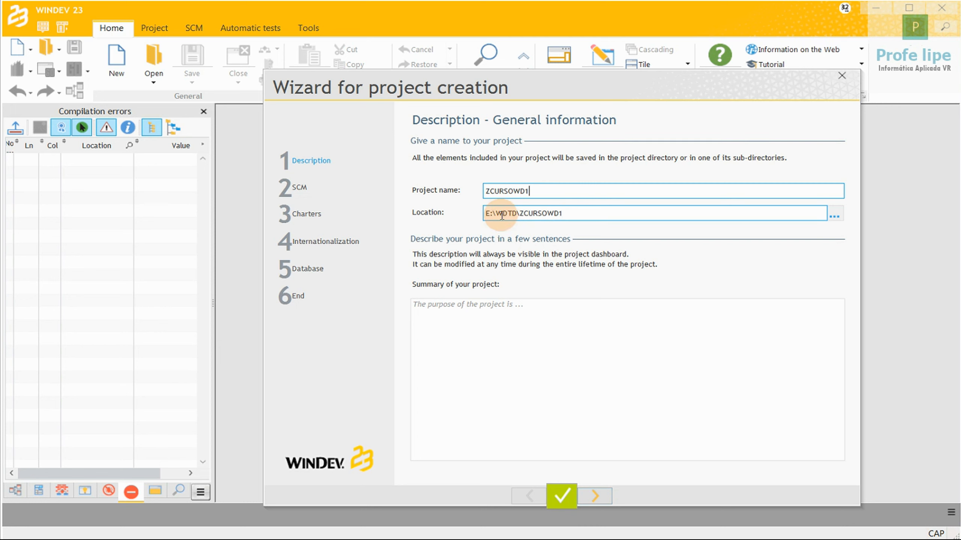
{"action": "left_click_drag", "start_coordinate": [488, 214], "coordinate": [518, 214]}
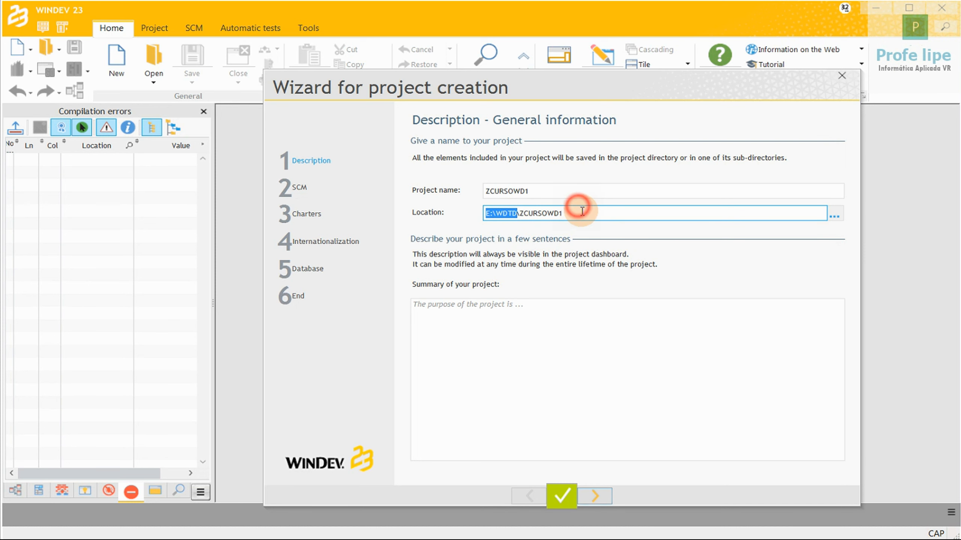
{"action": "left_click_drag", "start_coordinate": [582, 212], "coordinate": [488, 212]}
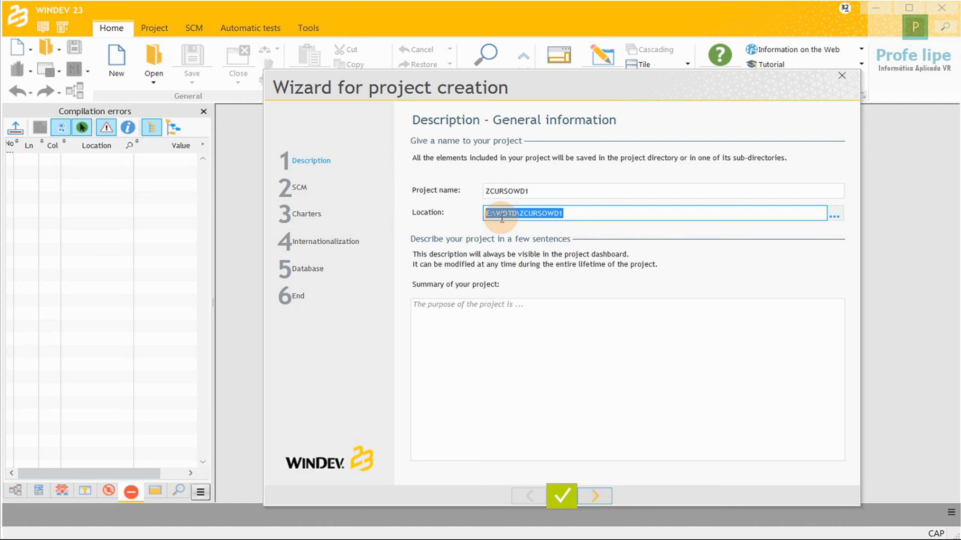
{"action": "left_click", "coordinate": [593, 493]}
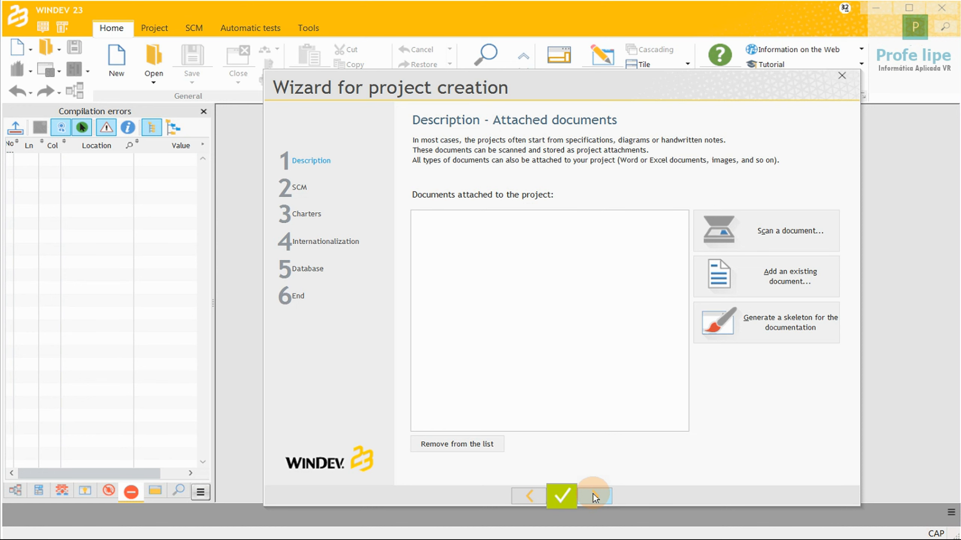
{"action": "left_click", "coordinate": [593, 493]}
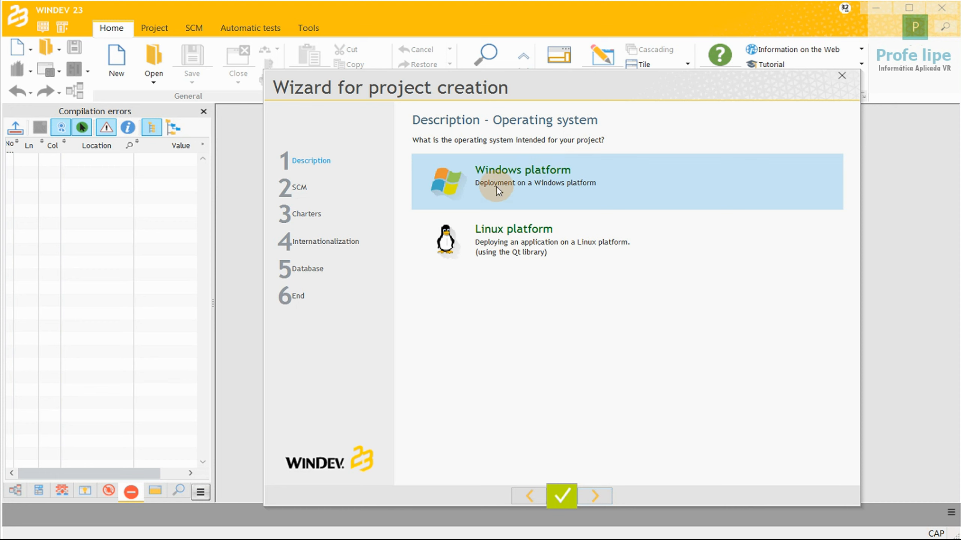
Target the Windows platform with a 32-bit executable, and proceed without using SCM
{"action": "left_click", "coordinate": [593, 498]}
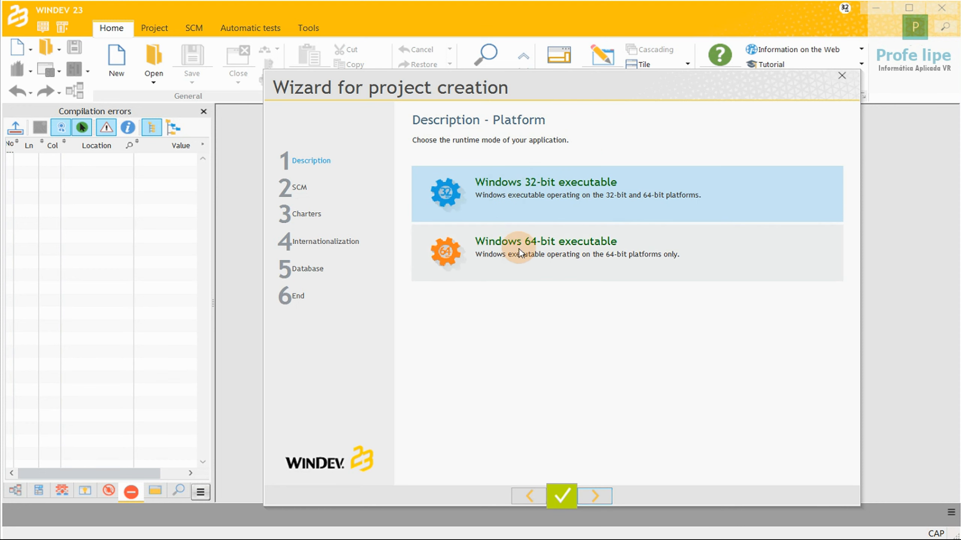
{"action": "left_click", "coordinate": [525, 185]}
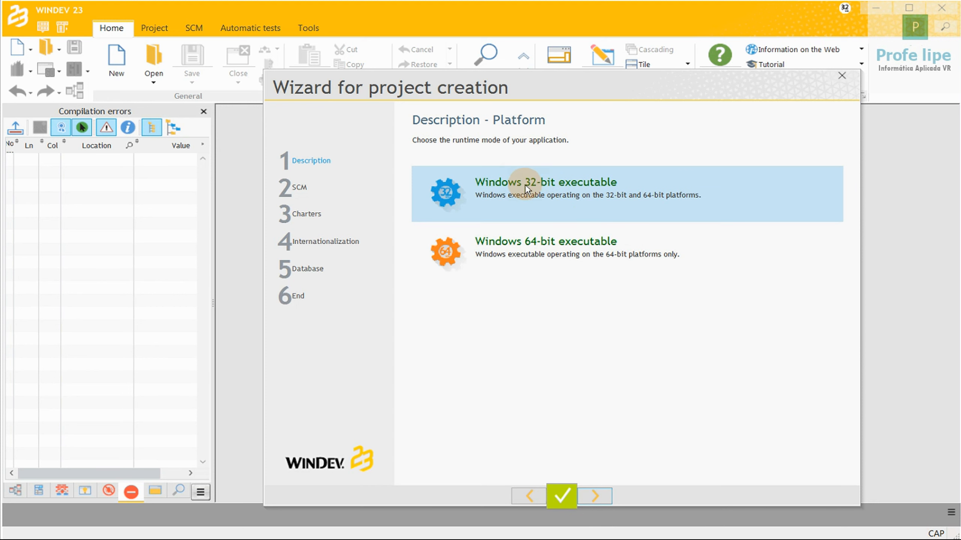
{"action": "left_click", "coordinate": [597, 495]}
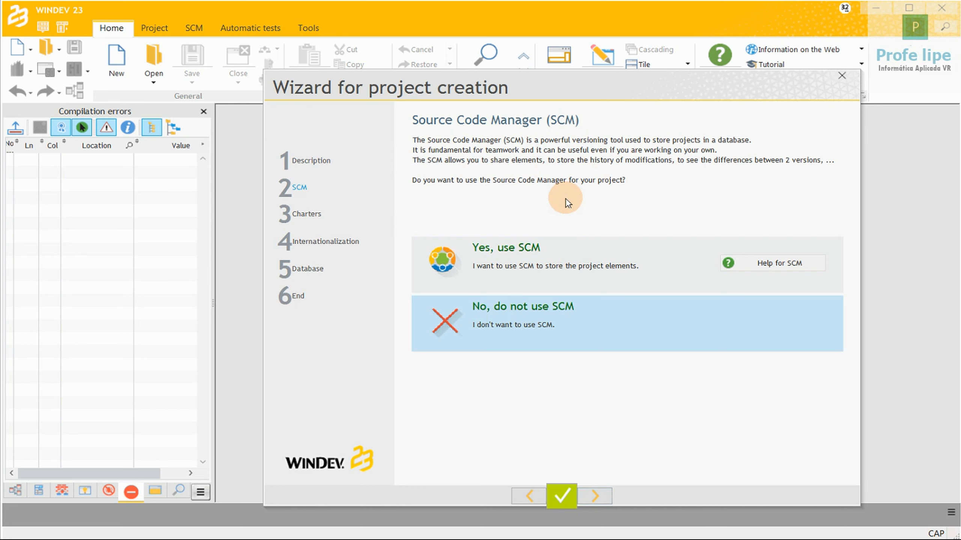
{"action": "left_click", "coordinate": [595, 495]}
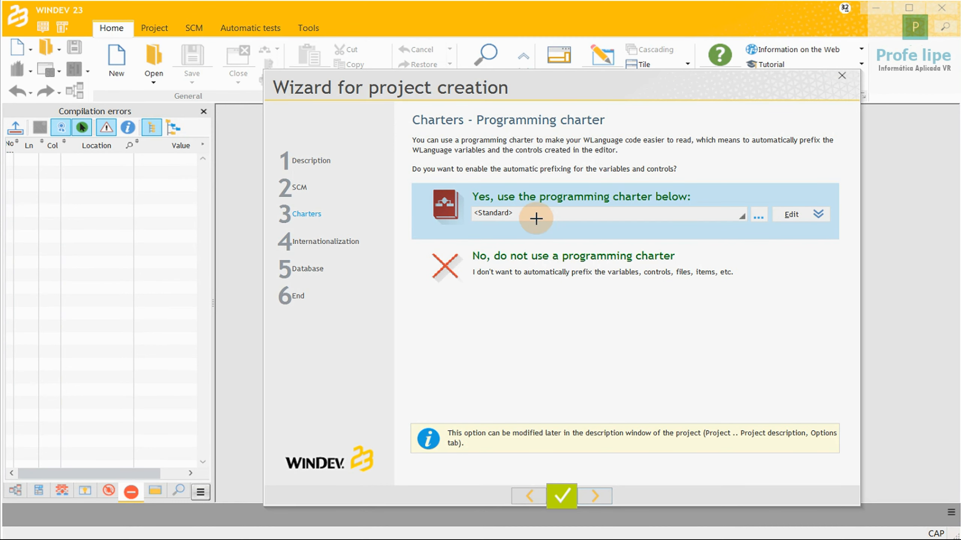
Review the element prefixes of the <Standard> programming charter, and accept that charter for the project
{"action": "mouse_move", "coordinate": [471, 206]}
{"action": "left_mouse_down"}
{"action": "mouse_move", "coordinate": [532, 207]}
{"action": "mouse_move", "coordinate": [558, 229]}
{"action": "left_mouse_up"}
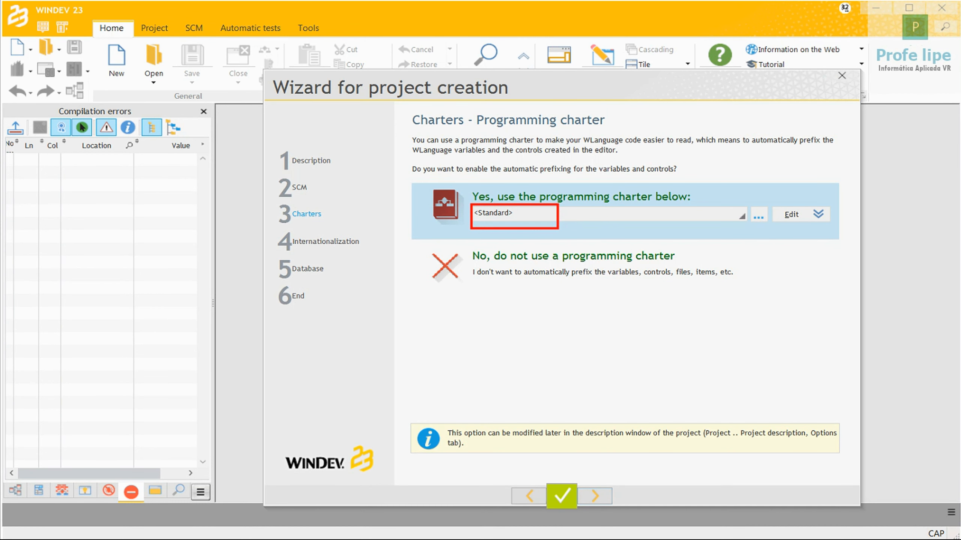
{"action": "left_click", "coordinate": [740, 213]}
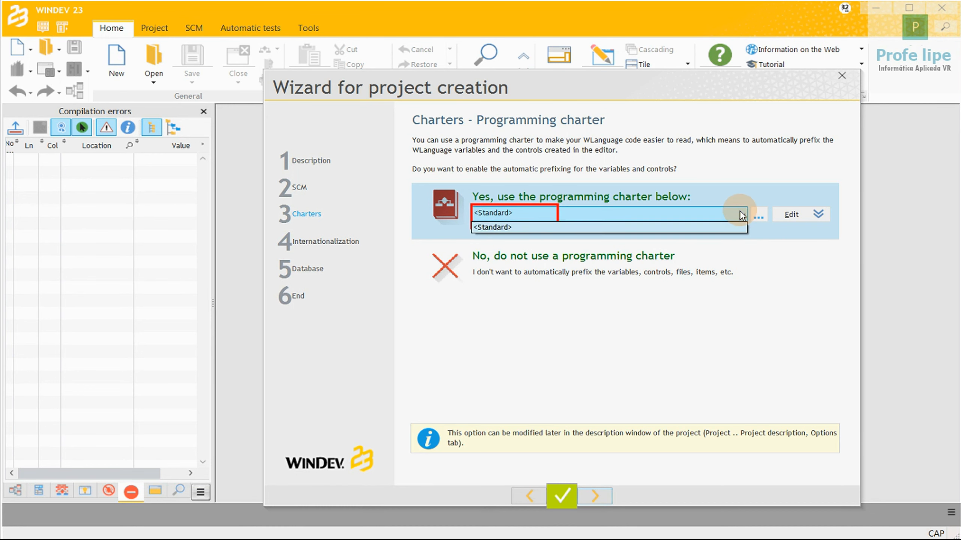
{"action": "left_click", "coordinate": [740, 212]}
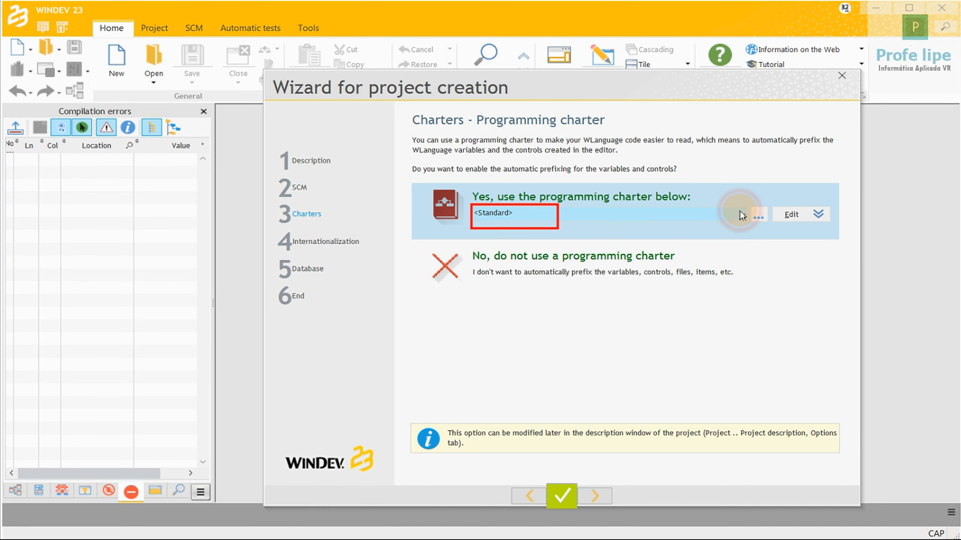
{"action": "left_click", "coordinate": [818, 215]}
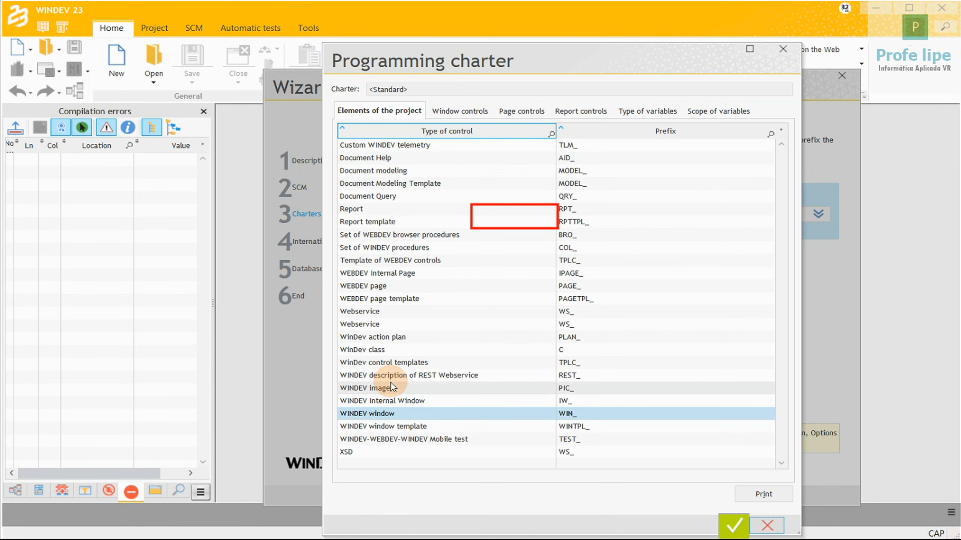
{"action": "left_click", "coordinate": [766, 526]}
{"action": "left_click", "coordinate": [511, 213]}
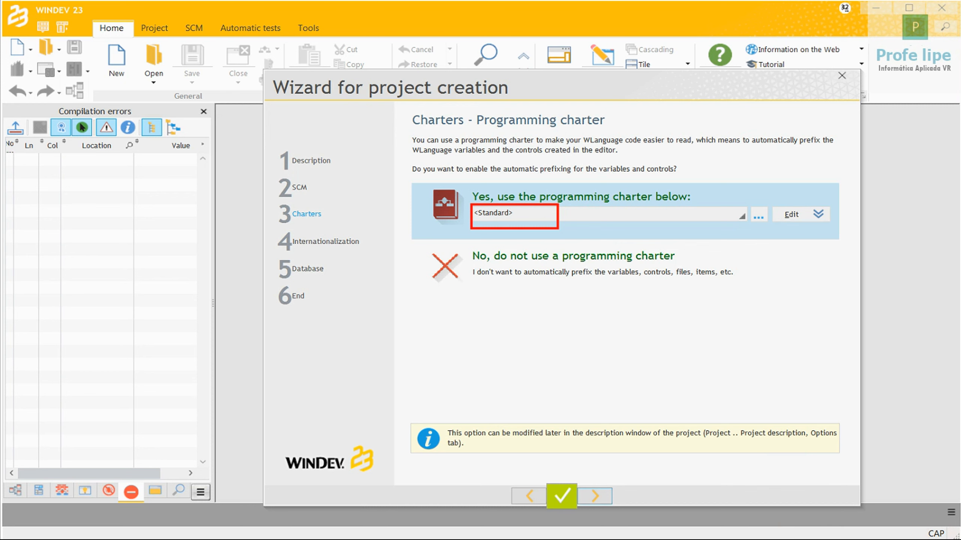
{"action": "left_click", "coordinate": [597, 495]}
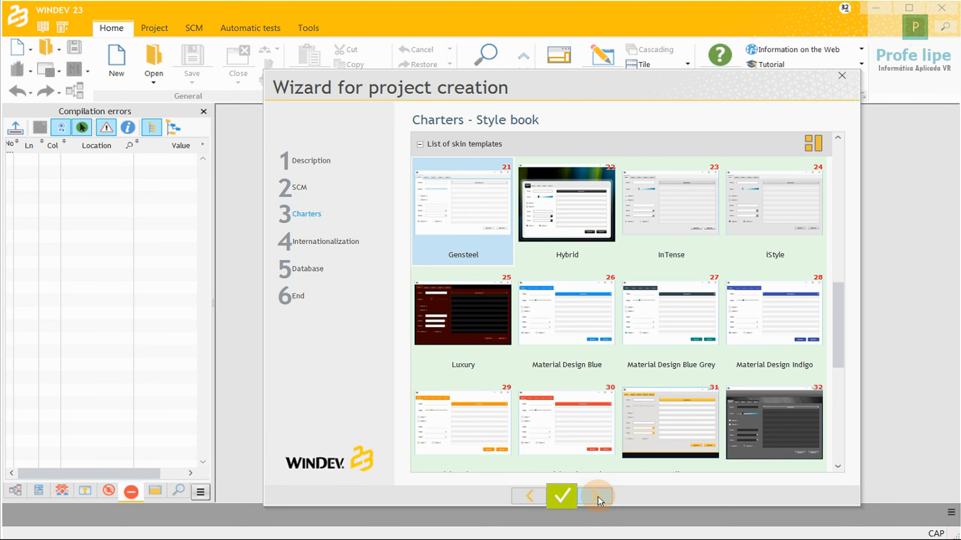
Expand the other skin templates, choose the System style book for the project, and continue to the project languages
{"action": "left_click", "coordinate": [836, 295]}
{"action": "left_click_drag", "start_coordinate": [837, 307], "coordinate": [840, 422]}
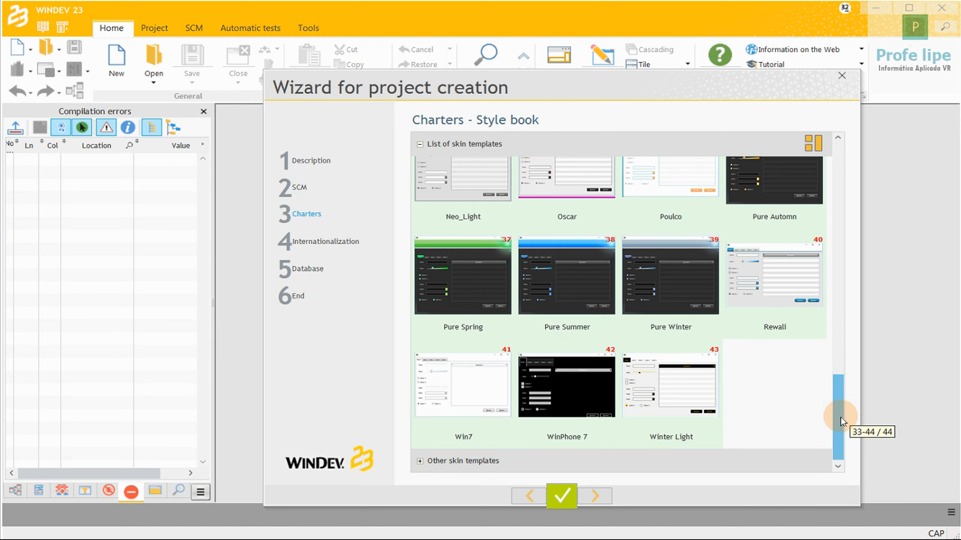
{"action": "left_click", "coordinate": [420, 462]}
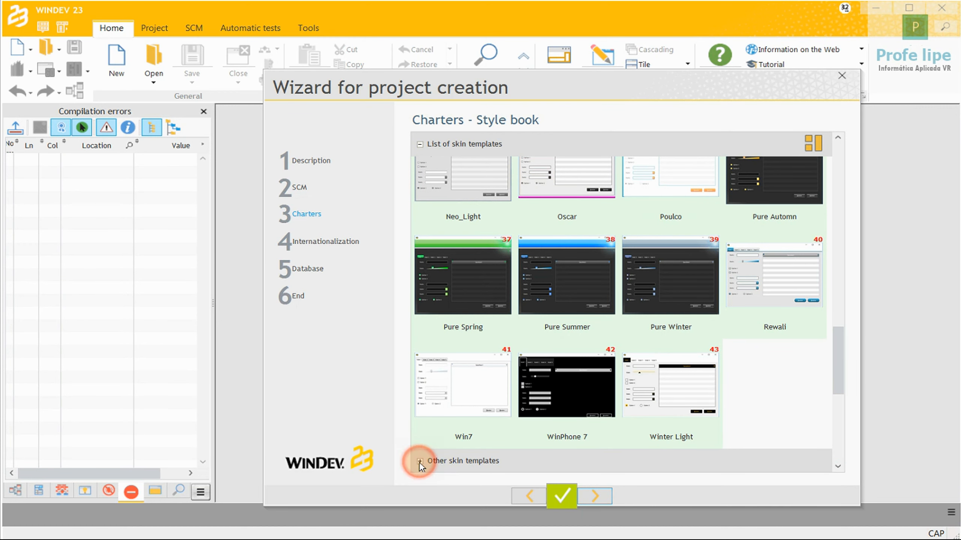
{"action": "left_click_drag", "start_coordinate": [838, 340], "coordinate": [844, 419]}
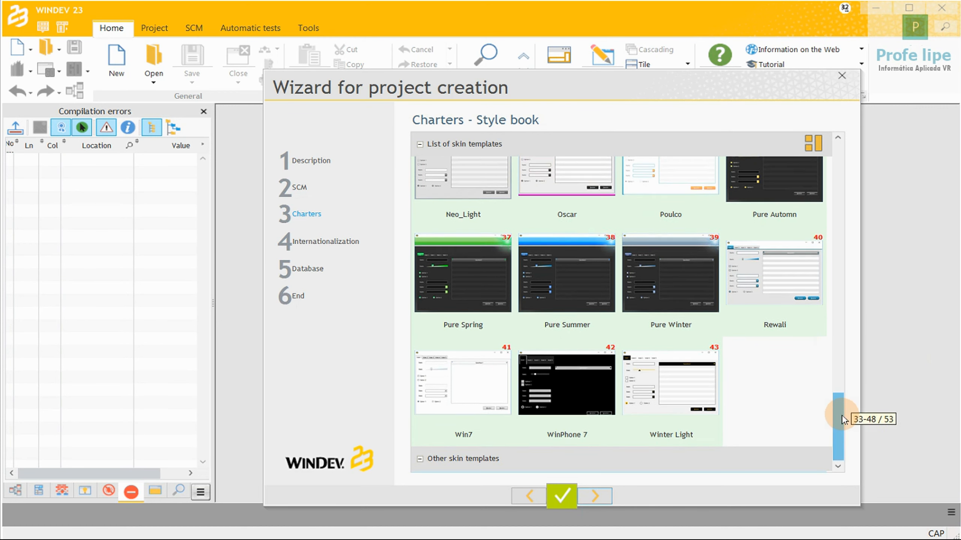
{"action": "left_click", "coordinate": [472, 398]}
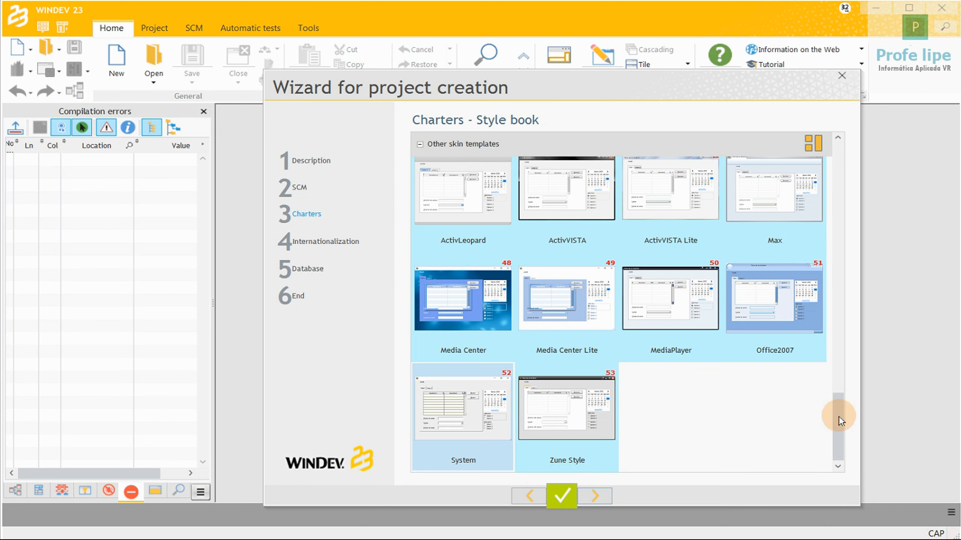
{"action": "left_click", "coordinate": [601, 499]}
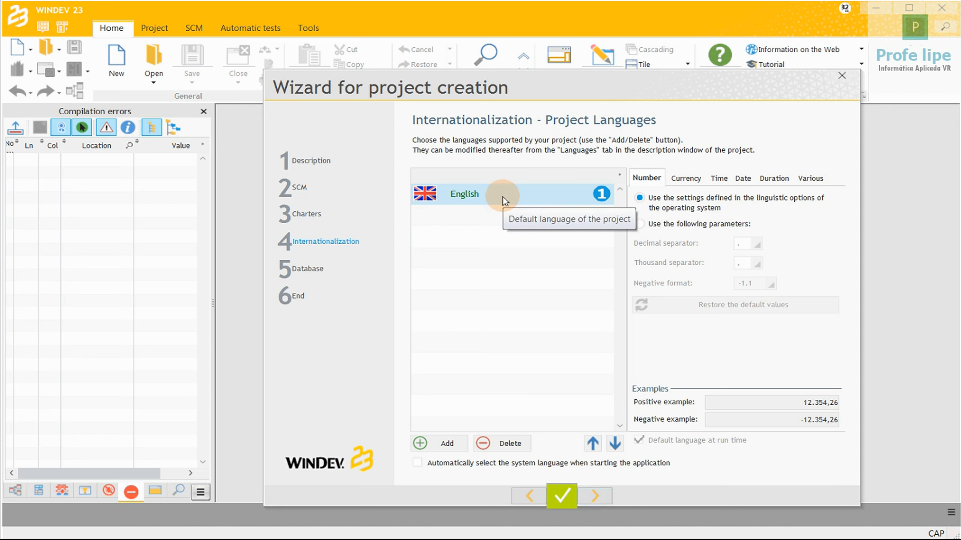
Add Spanish to the project languages and delete English from the list
{"action": "left_click", "coordinate": [445, 445]}
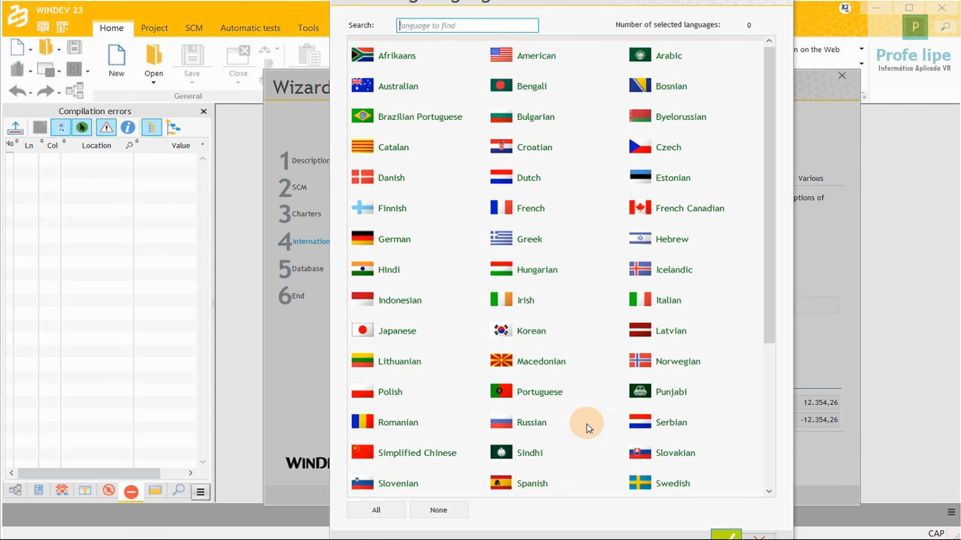
{"action": "left_click", "coordinate": [533, 484]}
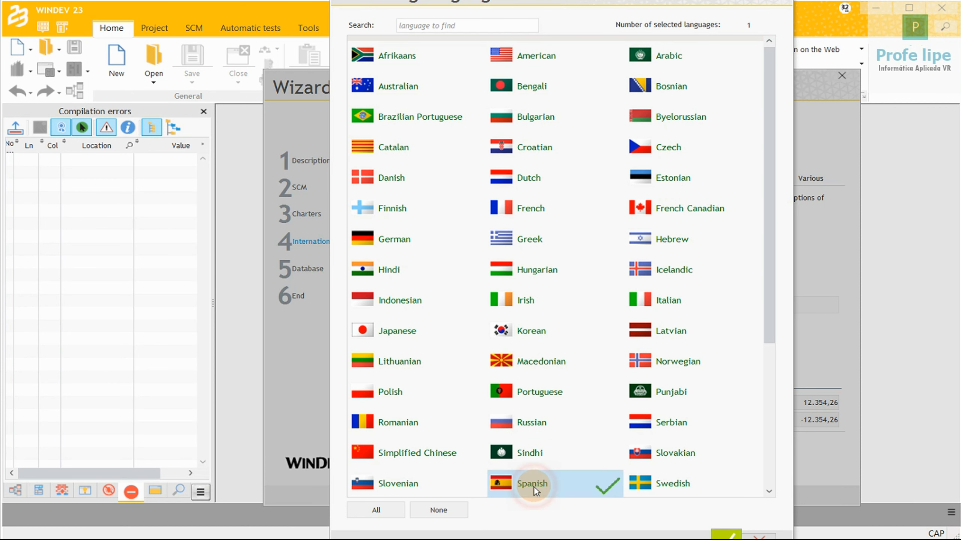
{"action": "left_click", "coordinate": [725, 534]}
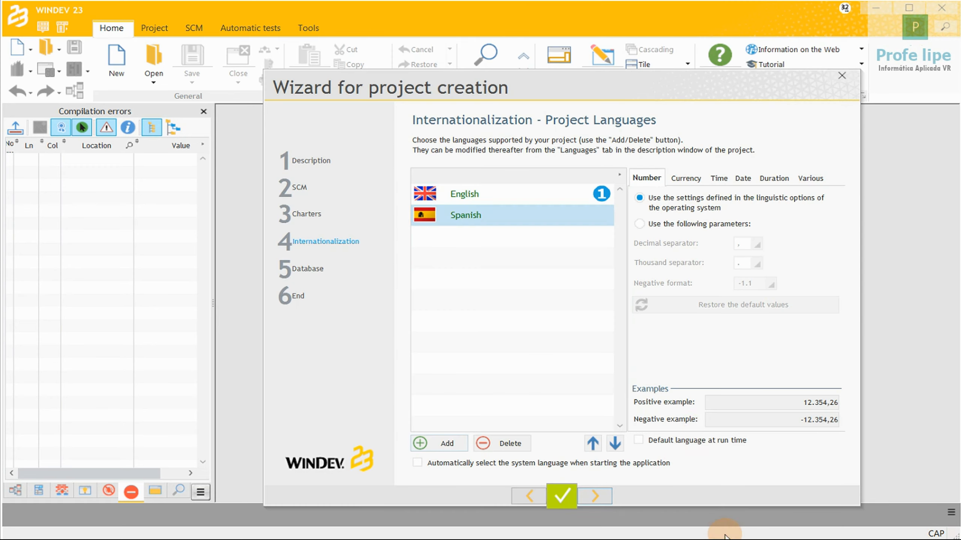
{"action": "left_click", "coordinate": [467, 195]}
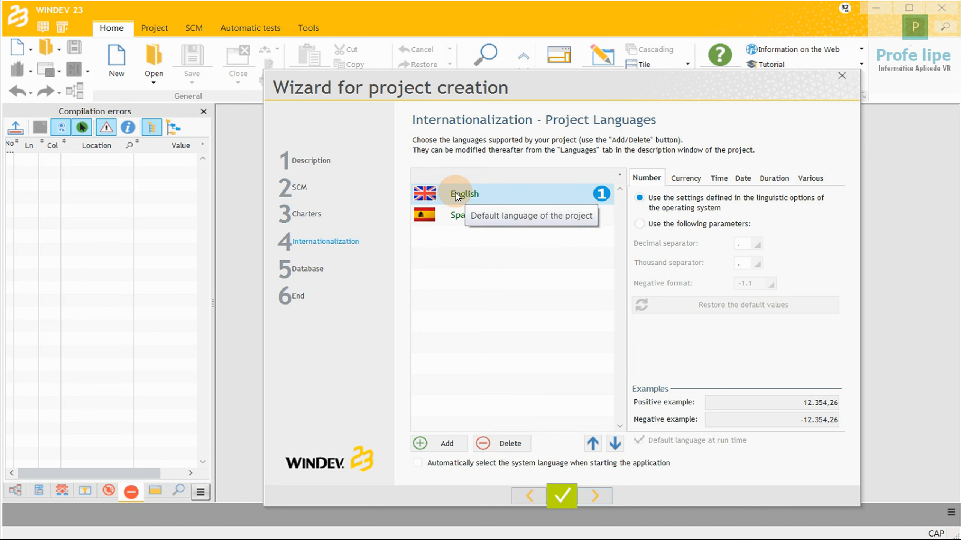
{"action": "left_click", "coordinate": [510, 444]}
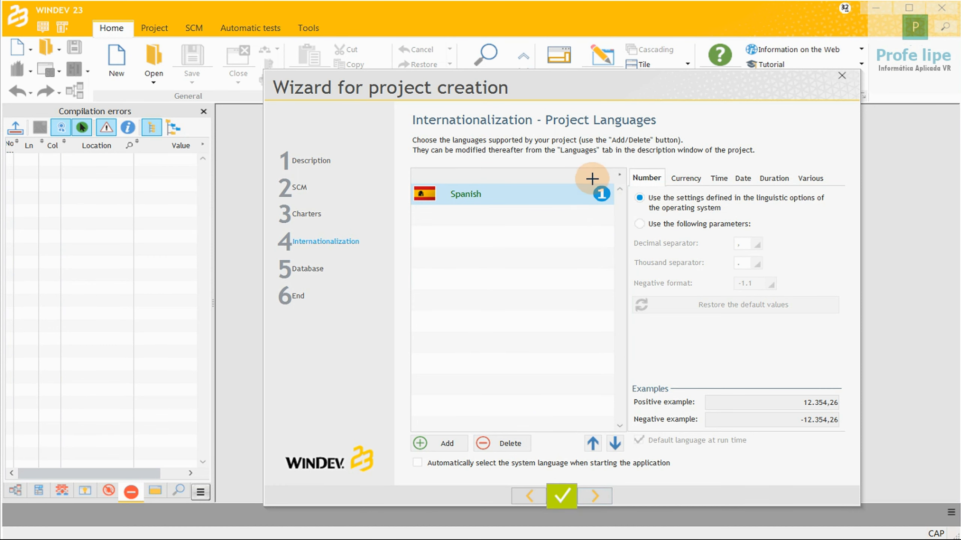
Examine the Spanish language's number, currency, time, date, duration and various settings
{"action": "left_click_drag", "start_coordinate": [587, 180], "coordinate": [625, 213]}
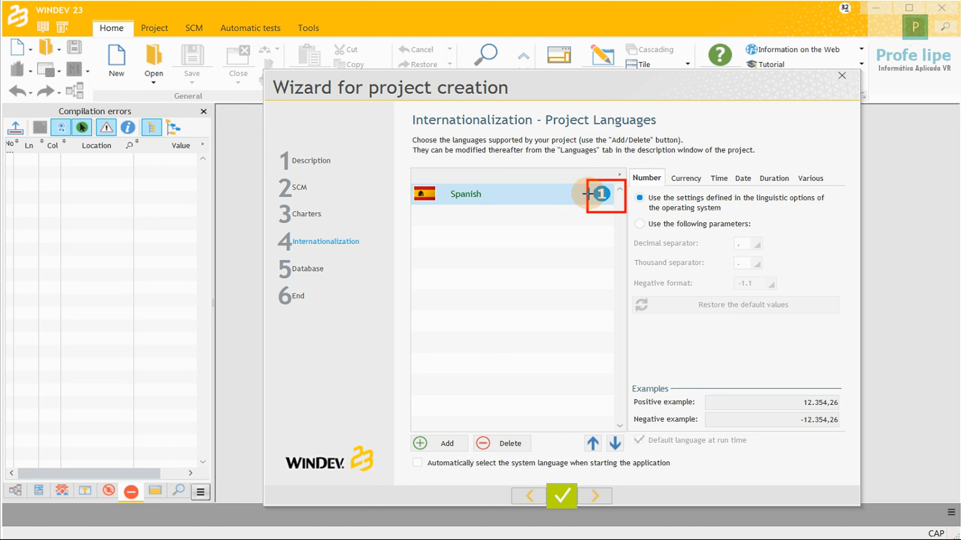
{"action": "left_click", "coordinate": [685, 178]}
{"action": "left_click", "coordinate": [727, 179]}
{"action": "left_click", "coordinate": [742, 179]}
{"action": "left_click", "coordinate": [770, 179]}
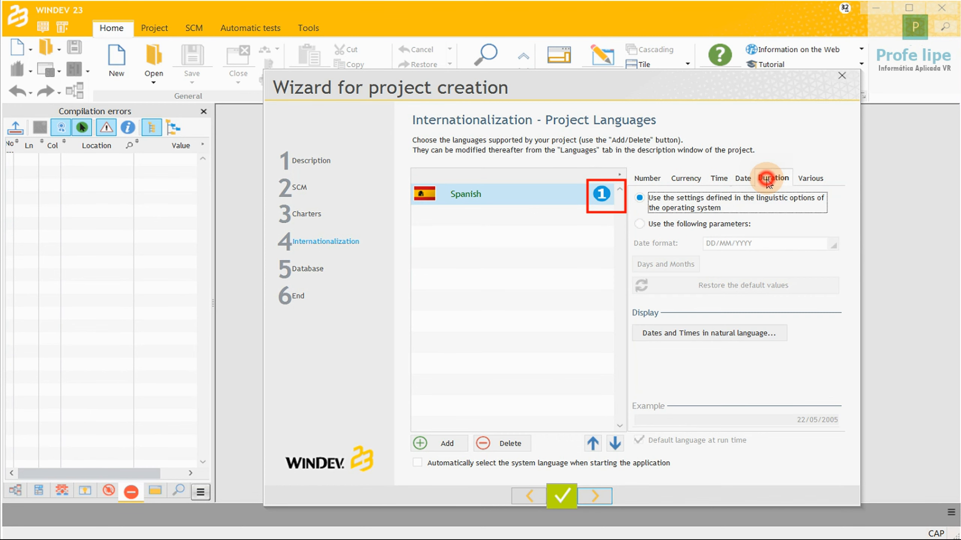
{"action": "left_click", "coordinate": [804, 178]}
{"action": "left_click", "coordinate": [644, 179]}
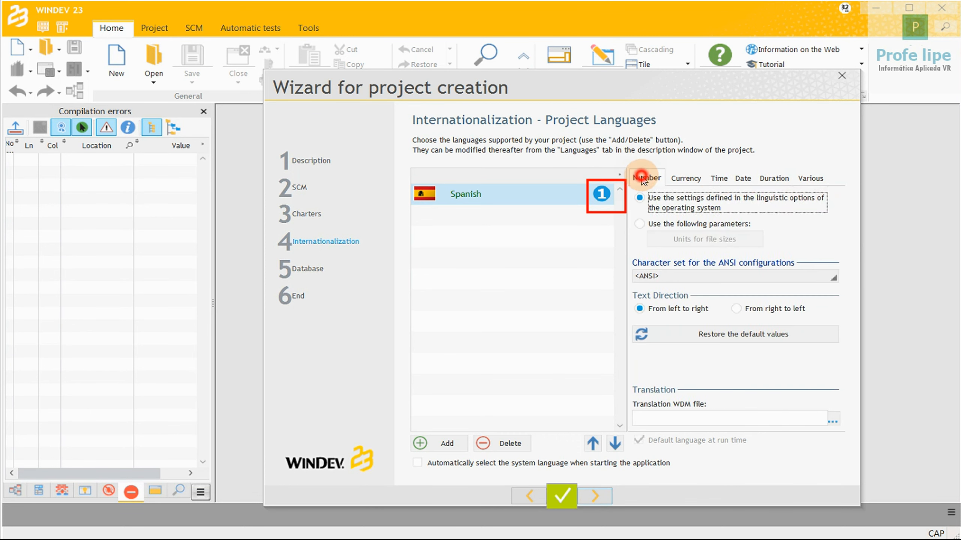
{"action": "left_click", "coordinate": [621, 189]}
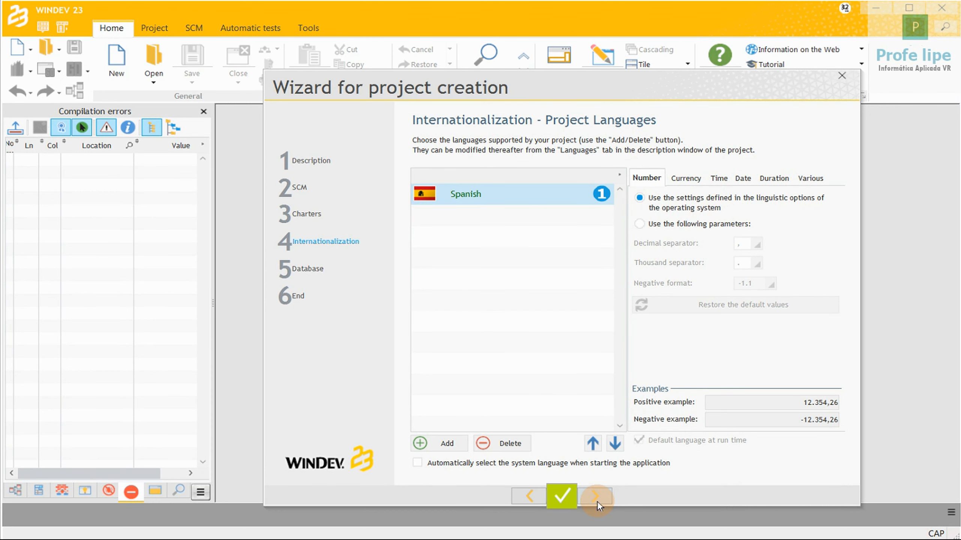
Continue to the database options, choose not to use a database, and finish the wizard to create the project
{"action": "left_click", "coordinate": [596, 497]}
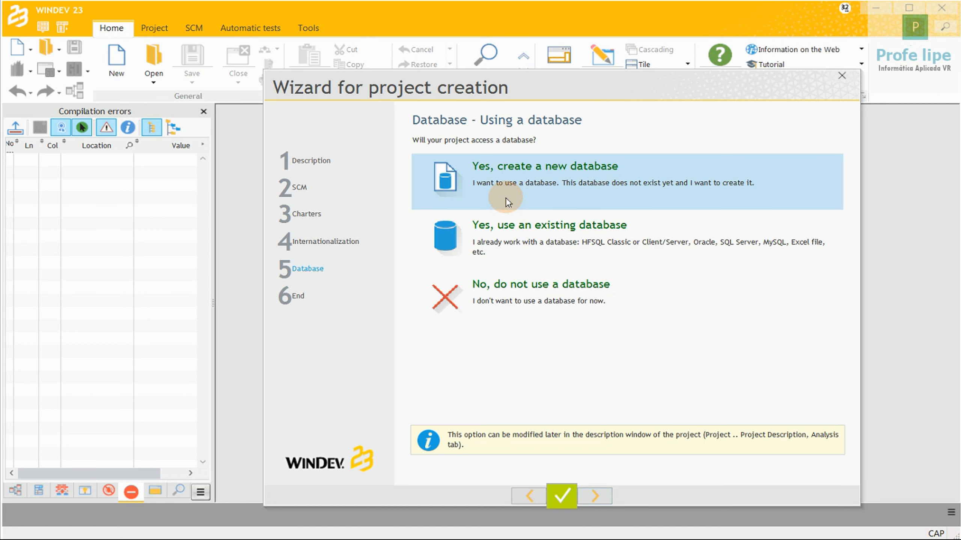
{"action": "left_click", "coordinate": [552, 300]}
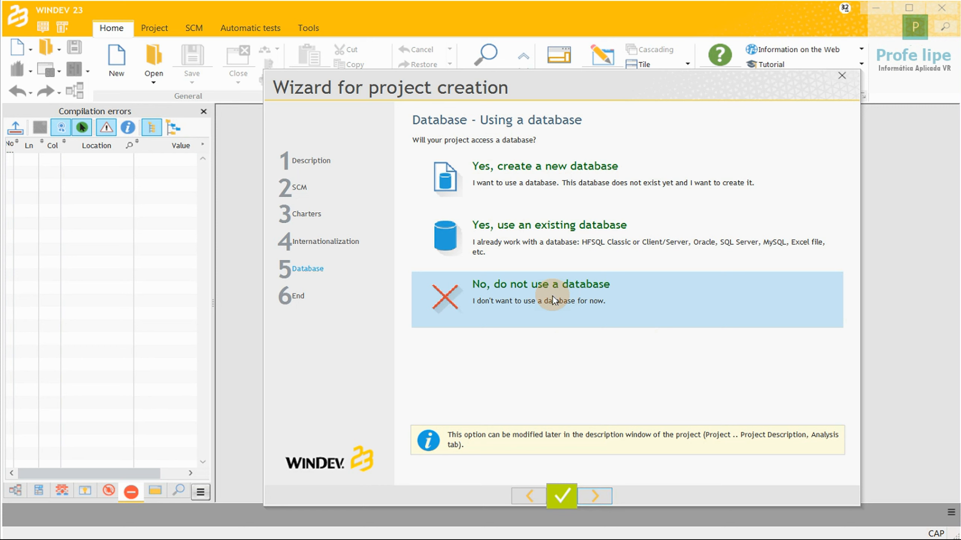
{"action": "left_click", "coordinate": [601, 497]}
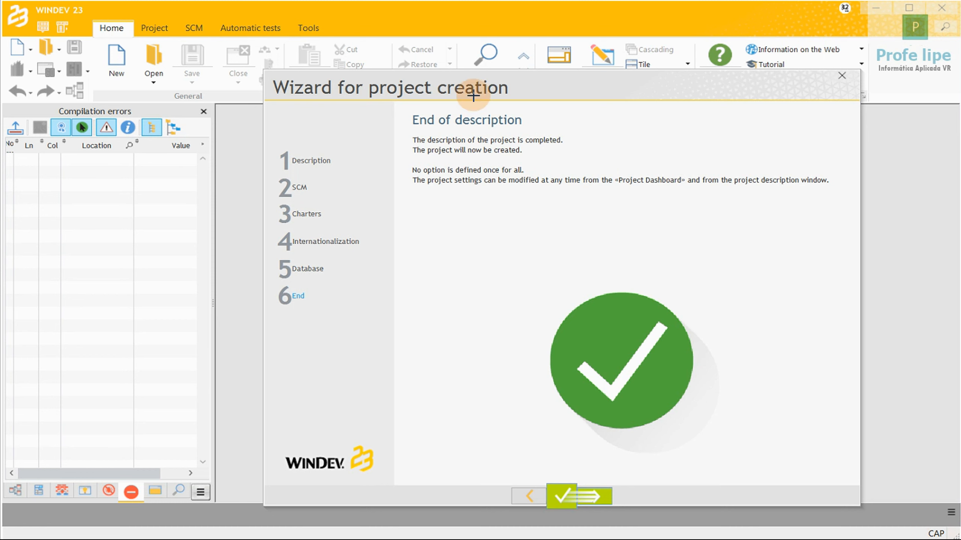
{"action": "mouse_move", "coordinate": [407, 110]}
{"action": "left_mouse_down"}
{"action": "mouse_move", "coordinate": [639, 189]}
{"action": "mouse_move", "coordinate": [845, 209]}
{"action": "left_mouse_up"}
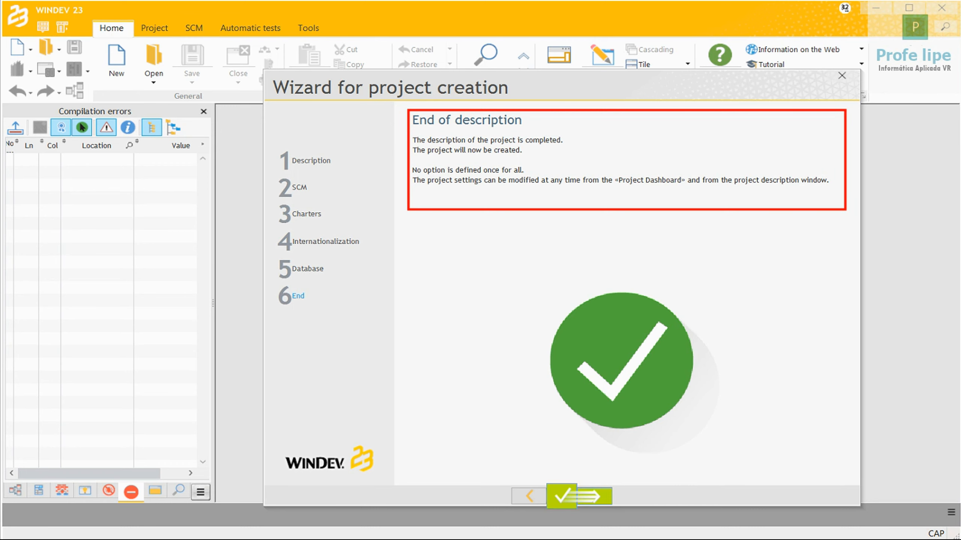
{"action": "left_click", "coordinate": [592, 501]}
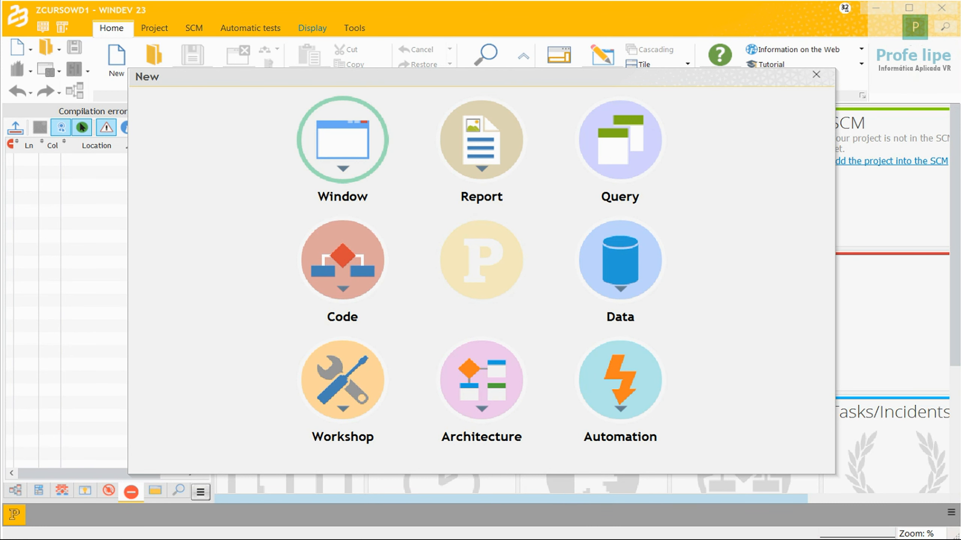
{"action": "mouse_move", "coordinate": [293, 99]}
{"action": "left_mouse_down"}
{"action": "mouse_move", "coordinate": [386, 146]}
{"action": "mouse_move", "coordinate": [403, 217]}
{"action": "left_mouse_up"}
{"action": "mouse_move", "coordinate": [441, 100]}
{"action": "left_mouse_down"}
{"action": "mouse_move", "coordinate": [546, 204]}
{"action": "mouse_move", "coordinate": [540, 220]}
{"action": "left_mouse_up"}
{"action": "mouse_move", "coordinate": [583, 103]}
{"action": "left_mouse_down"}
{"action": "mouse_move", "coordinate": [651, 115]}
{"action": "mouse_move", "coordinate": [671, 216]}
{"action": "left_mouse_up"}
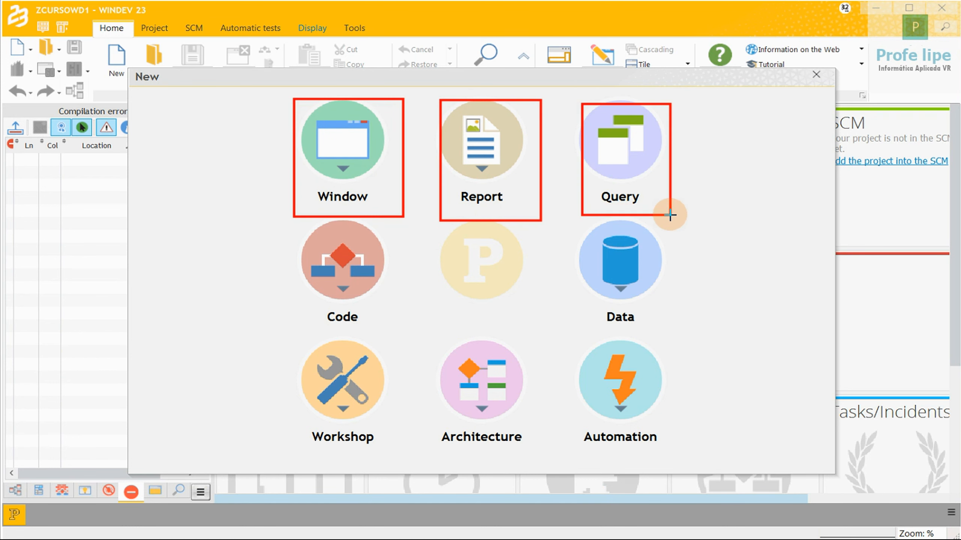
{"action": "mouse_move", "coordinate": [577, 224]}
{"action": "left_mouse_down"}
{"action": "mouse_move", "coordinate": [677, 263]}
{"action": "mouse_move", "coordinate": [665, 330]}
{"action": "left_mouse_up"}
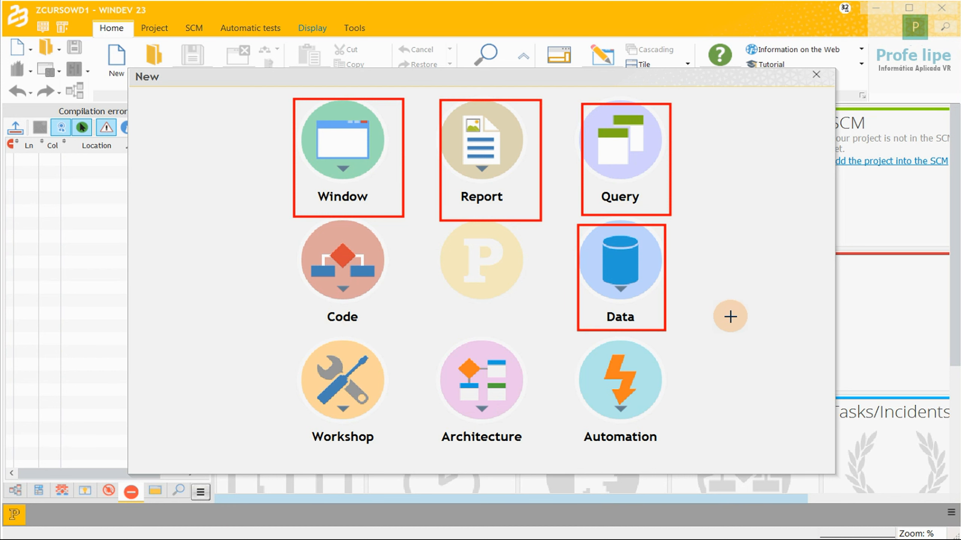
{"action": "mouse_move", "coordinate": [297, 226]}
{"action": "left_mouse_down"}
{"action": "mouse_move", "coordinate": [383, 246]}
{"action": "mouse_move", "coordinate": [402, 328]}
{"action": "left_mouse_up"}
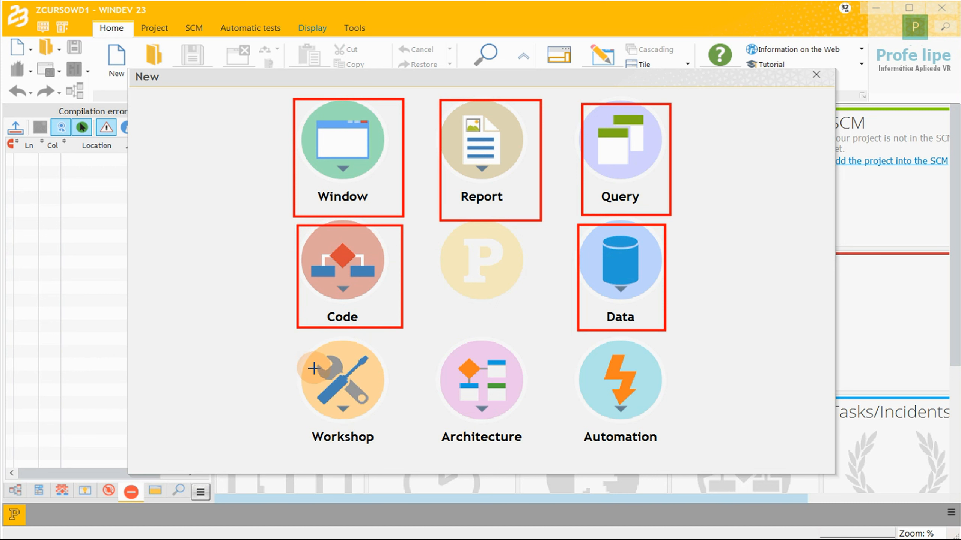
{"action": "mouse_move", "coordinate": [270, 347]}
{"action": "left_mouse_down"}
{"action": "mouse_move", "coordinate": [740, 435]}
{"action": "mouse_move", "coordinate": [723, 453]}
{"action": "left_mouse_up"}
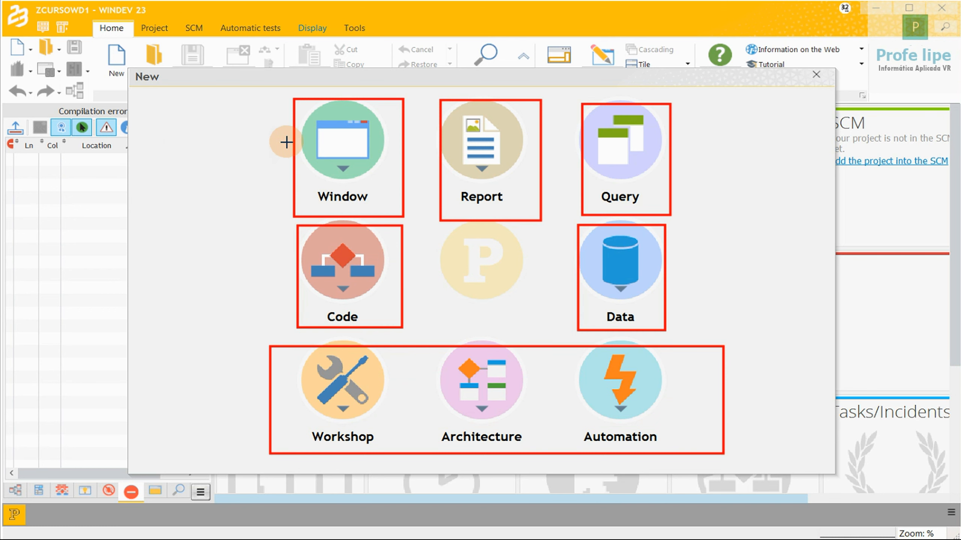
{"action": "left_click_drag", "start_coordinate": [189, 162], "coordinate": [282, 158]}
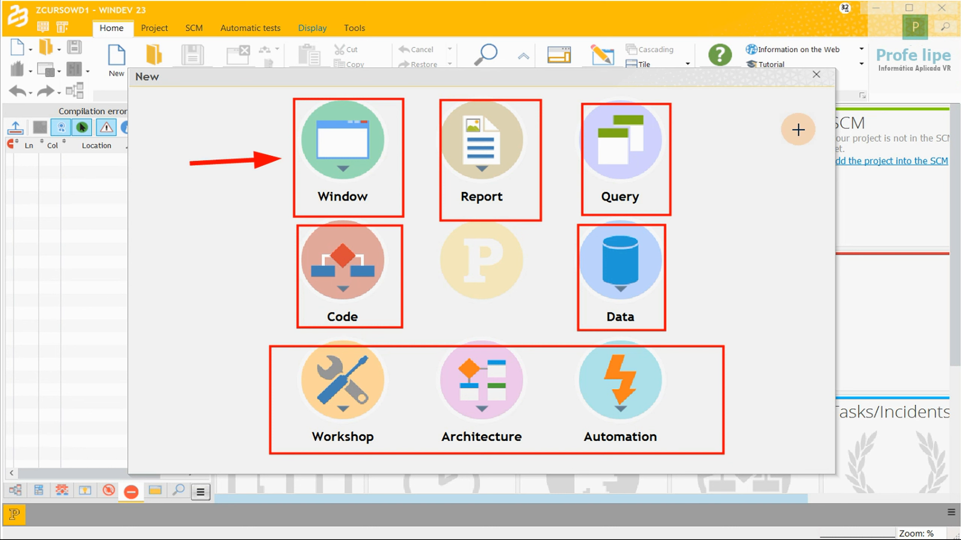
{"action": "left_click_drag", "start_coordinate": [795, 127], "coordinate": [694, 169]}
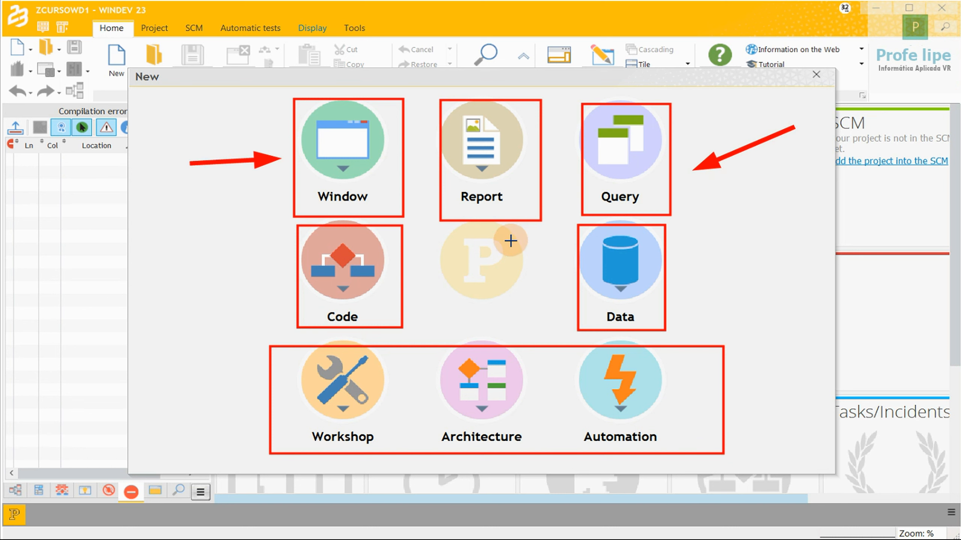